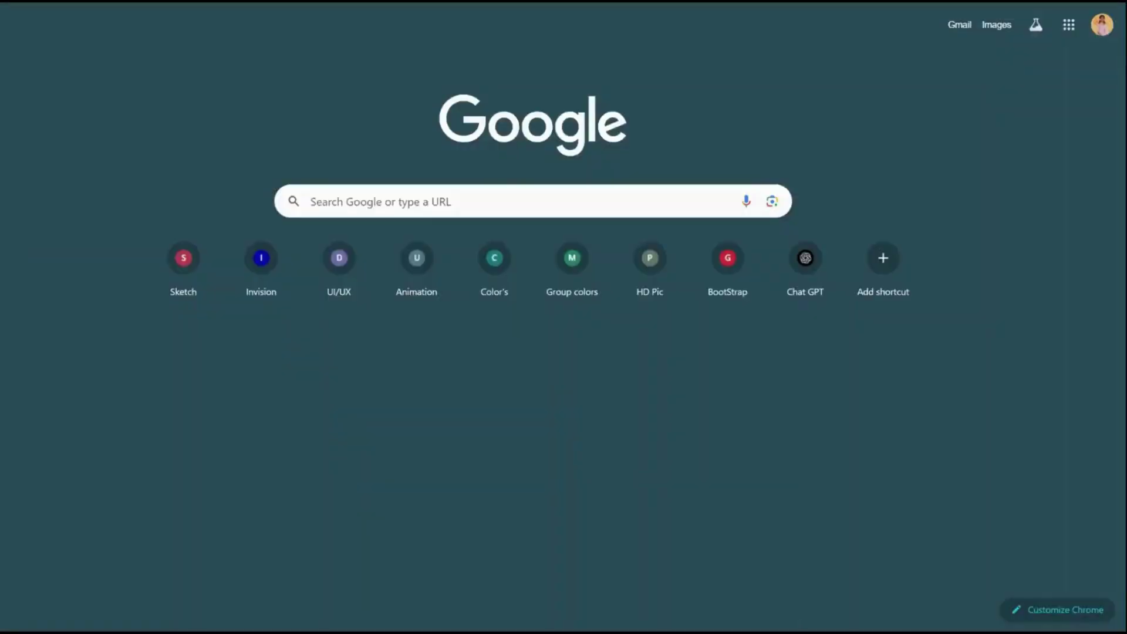
pyautogui.write('eclearnix')
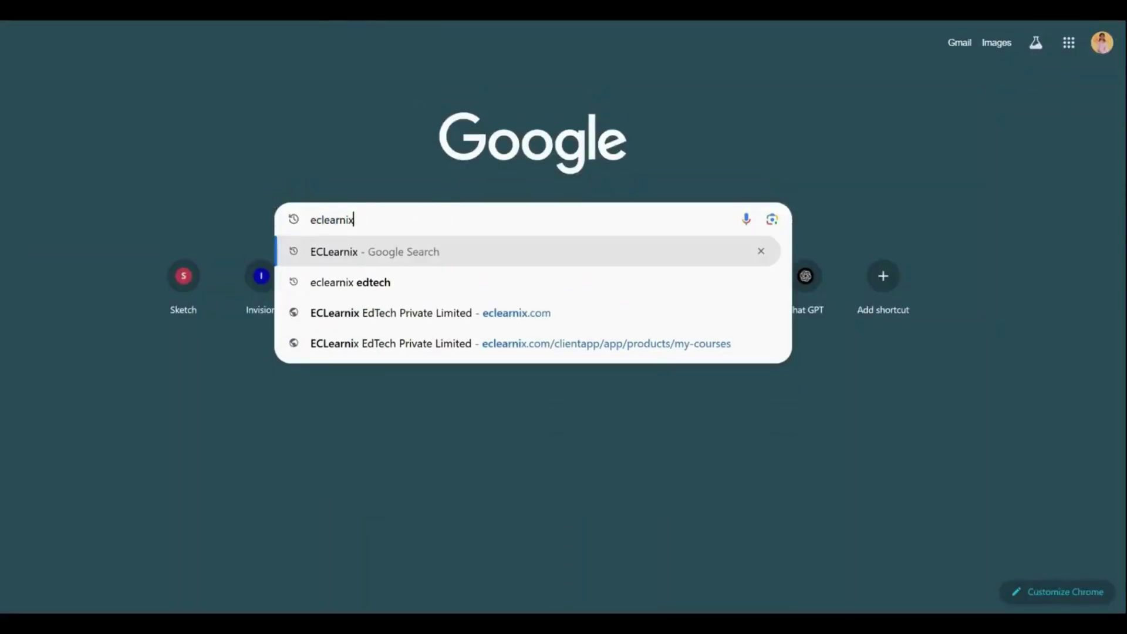
# Search Google for 'eclearnix'
pyautogui.press('Return')
# Open the ECLearnix EdTech result and sign in with the account's email and password
pyautogui.click(202, 184)
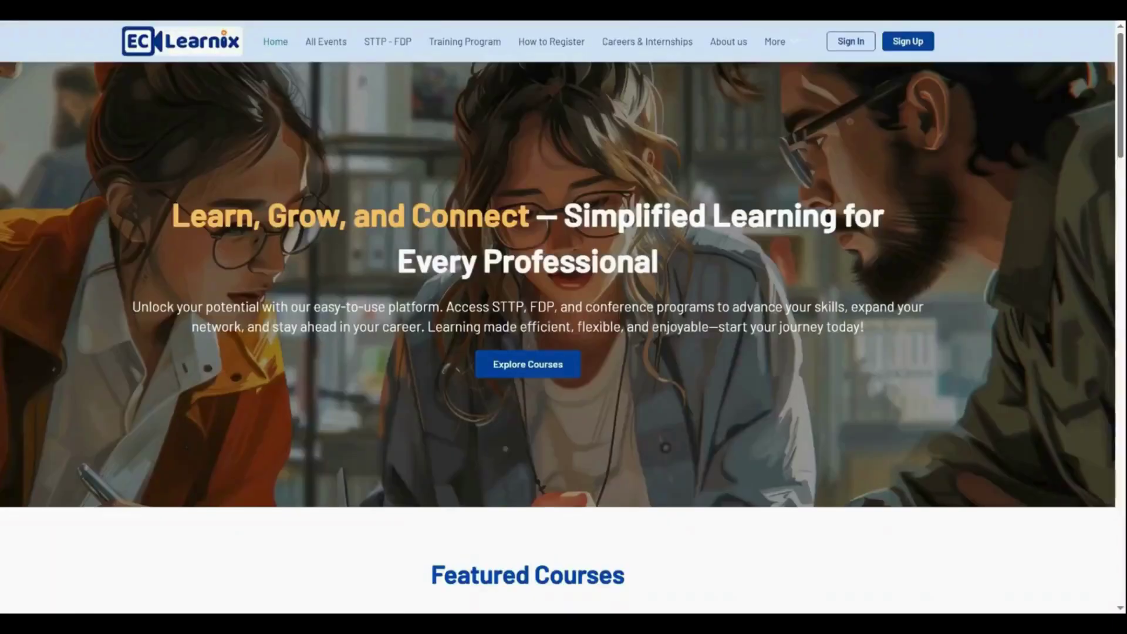
pyautogui.click(852, 41)
pyautogui.click(478, 214)
pyautogui.write('••••')
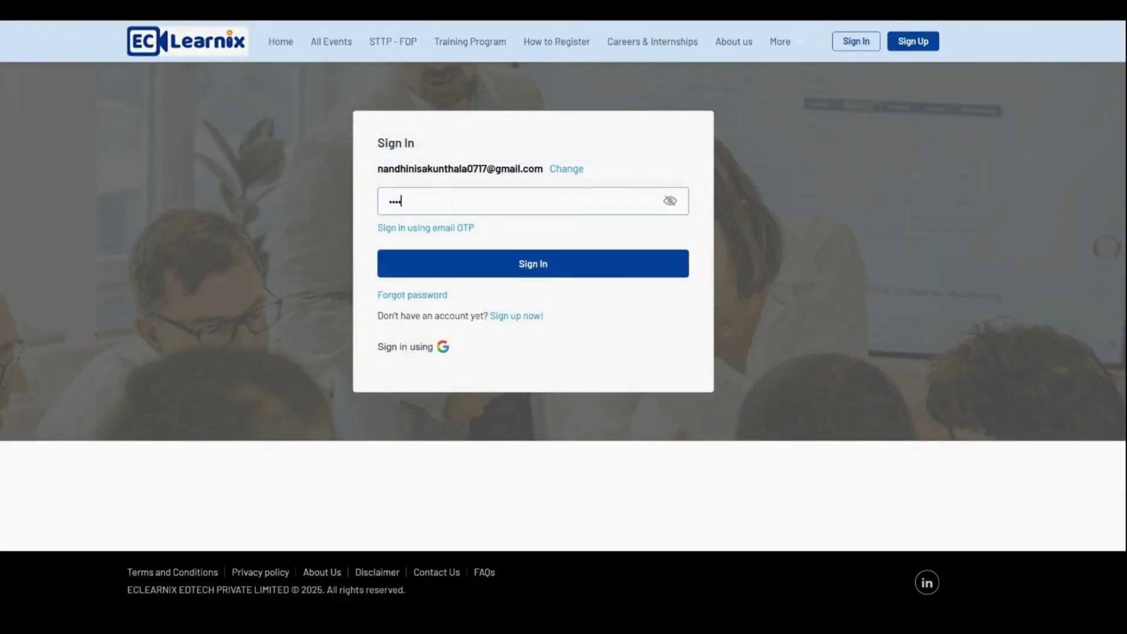
pyautogui.click(522, 276)
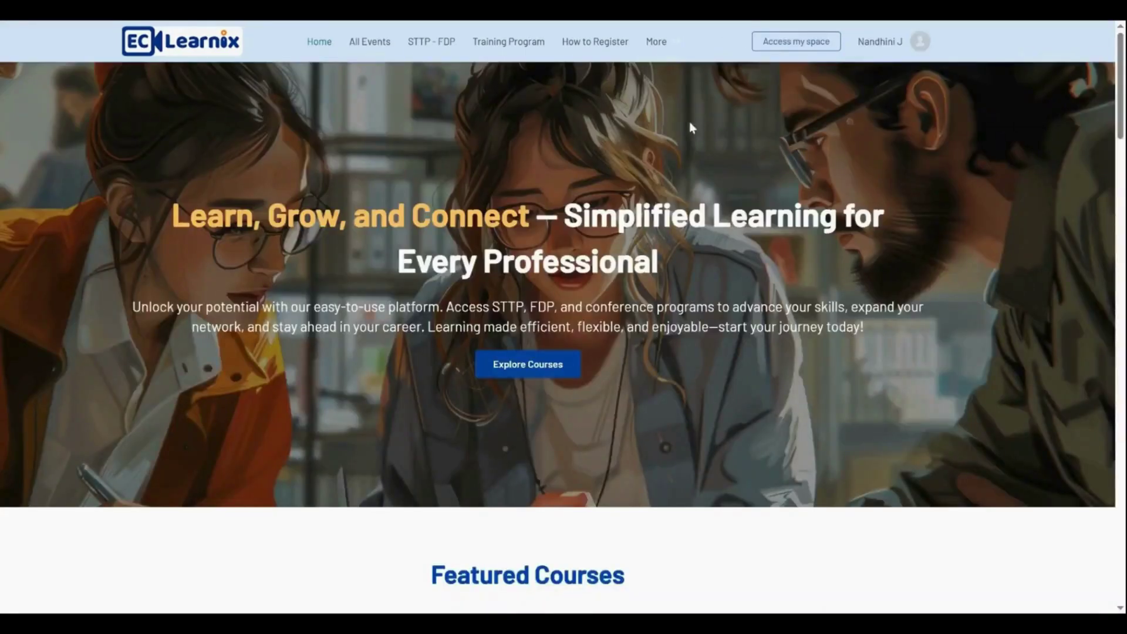
pyautogui.scroll(-5, 452, 94)
pyautogui.scroll(-3, 451, 94)
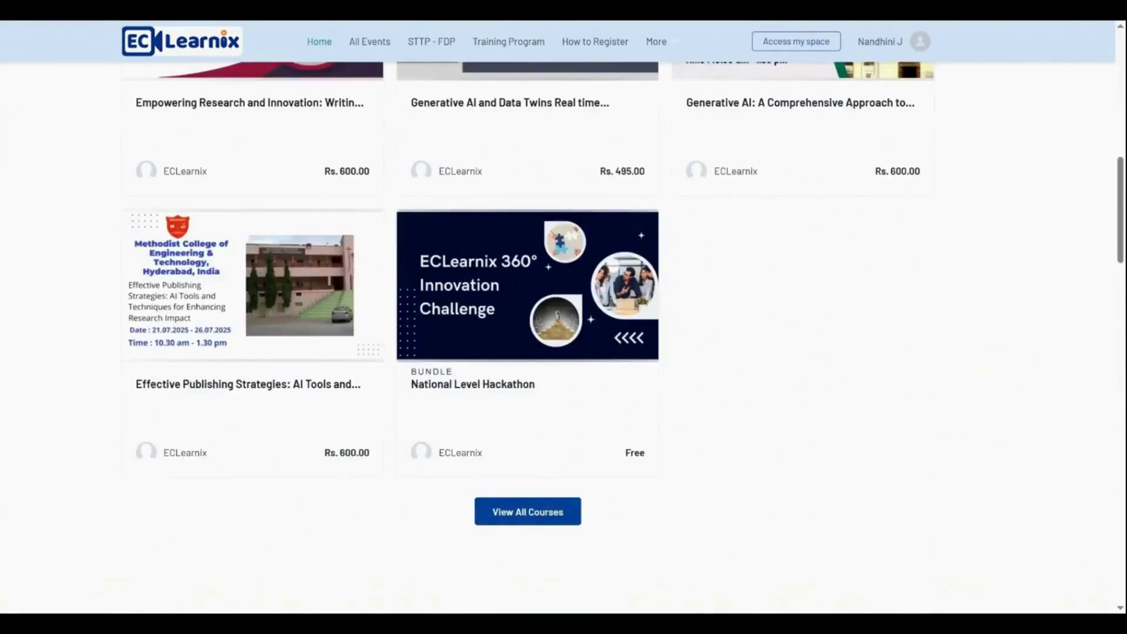
# Open the National Level Hackathon bundle and start its free access registration
pyautogui.click(468, 294)
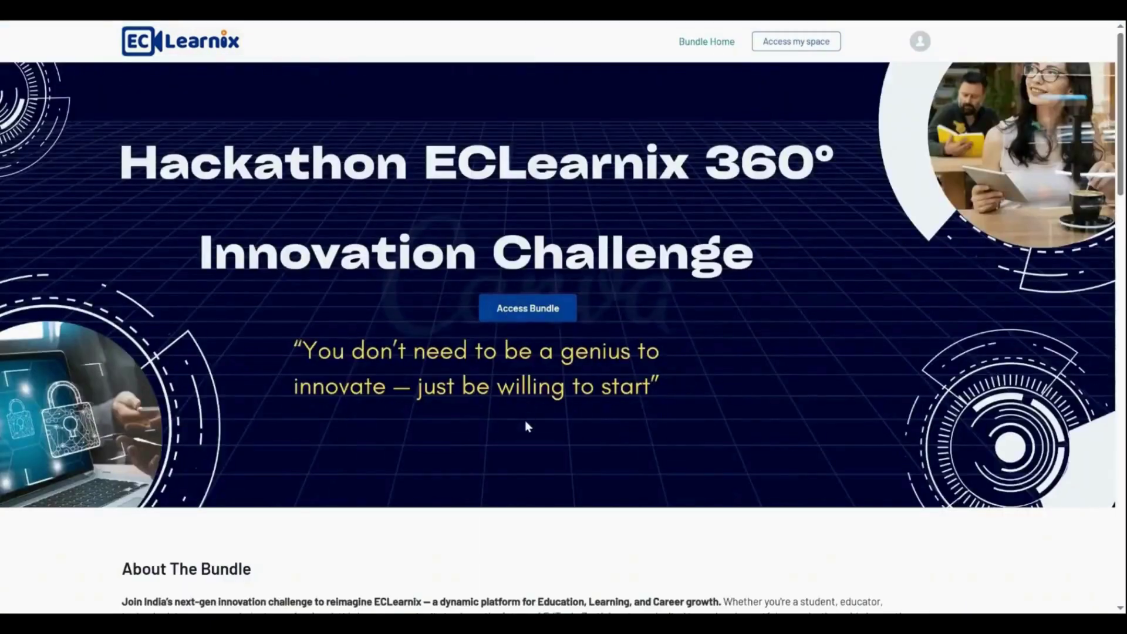
pyautogui.scroll(-15, 526, 427)
pyautogui.scroll(-10, 605, 428)
pyautogui.click(878, 478)
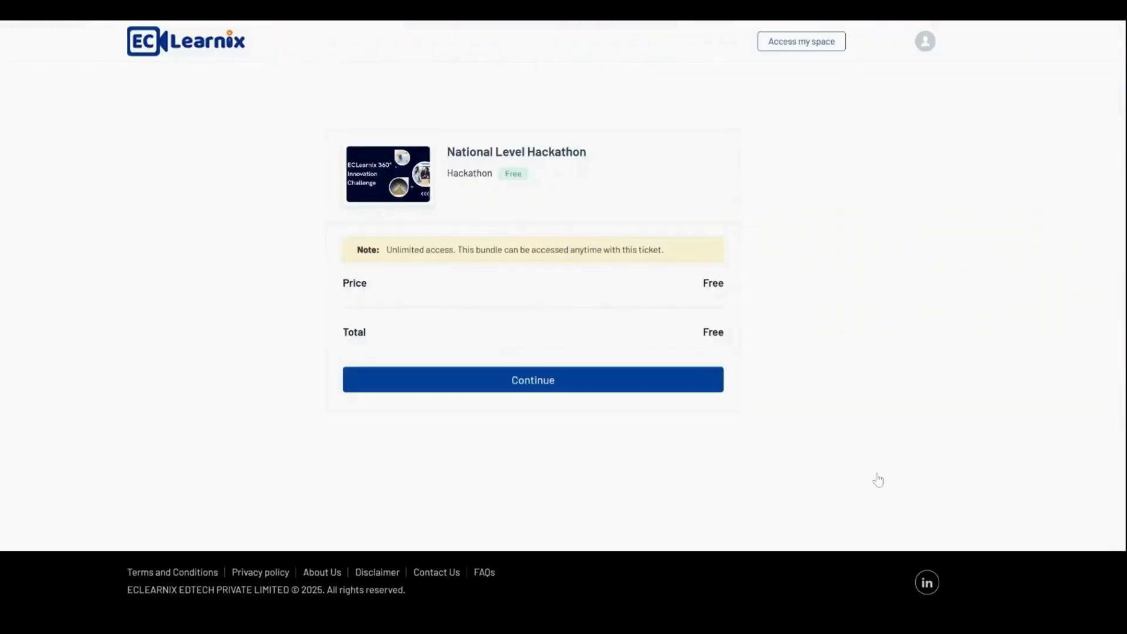
pyautogui.click(581, 379)
pyautogui.scroll(-3, 579, 378)
# Fill in Designation, choose Tamil Nadu as state, enroll, and proceed into the bundle
pyautogui.click(552, 321)
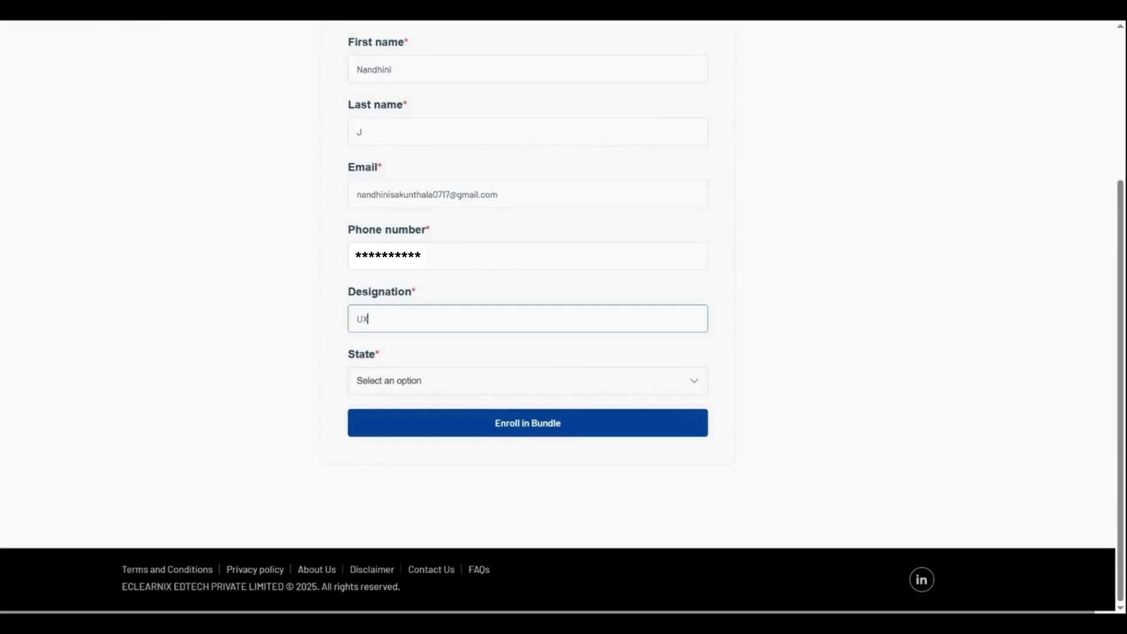
pyautogui.click(554, 388)
pyautogui.scroll(-5, 563, 455)
pyautogui.scroll(-1, 528, 441)
pyautogui.click(459, 408)
pyautogui.click(498, 423)
pyautogui.click(526, 346)
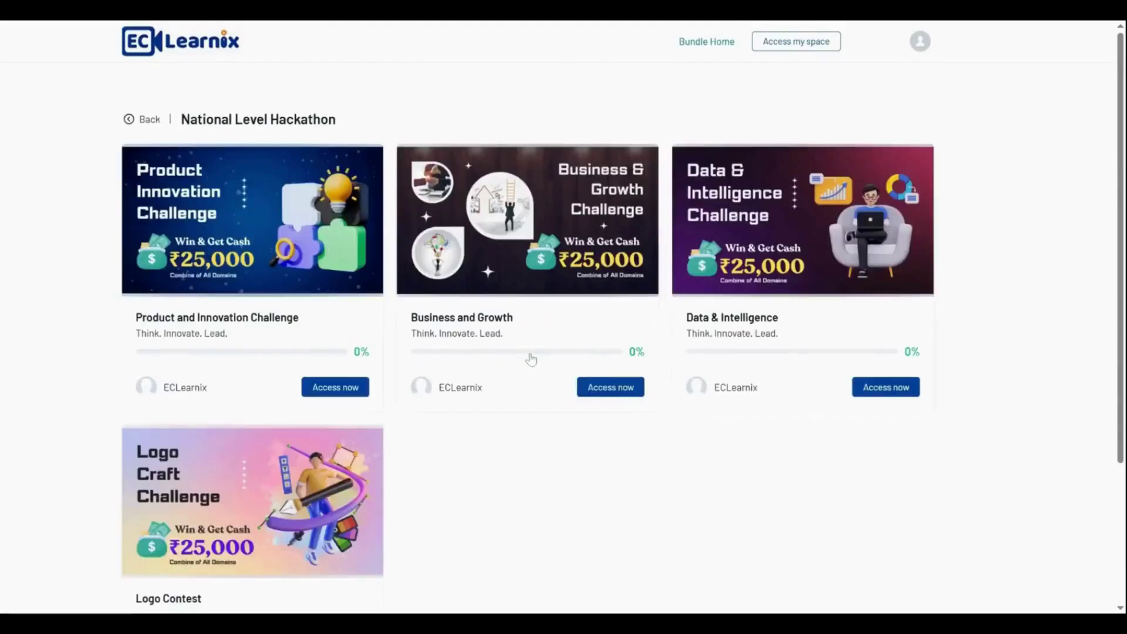
# Open the Product and Innovation Challenge and register a Team 1-2 named Goa Gang
pyautogui.click(338, 390)
pyautogui.click(401, 343)
pyautogui.press('Tab')
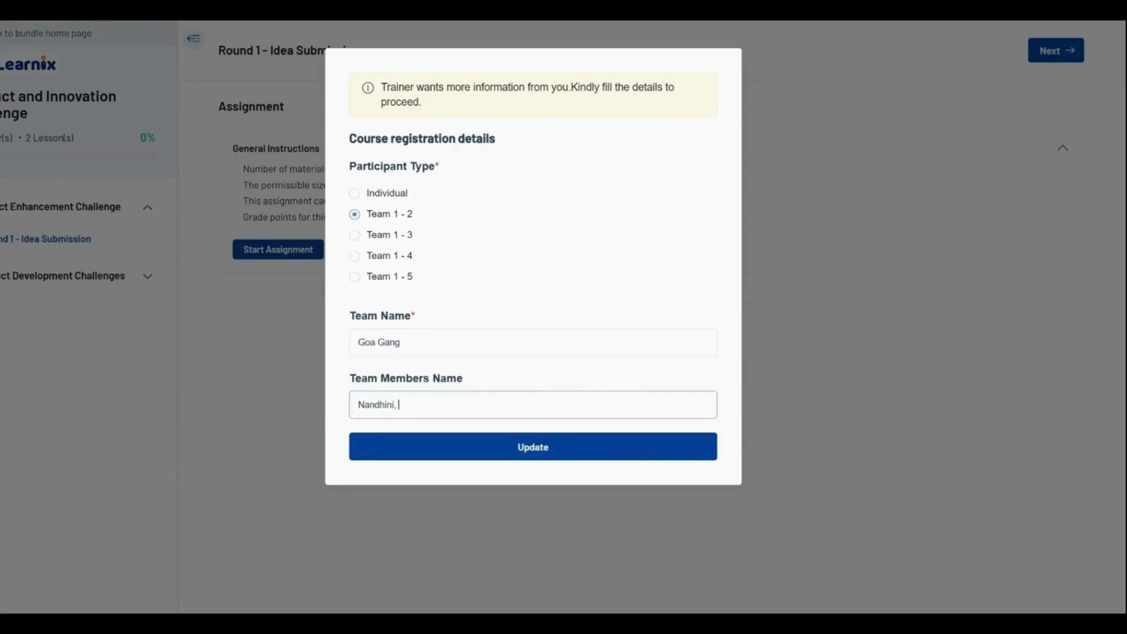
# Save the team details, then start and submit Round 1 Idea Submission with the Sample file
pyautogui.click(459, 455)
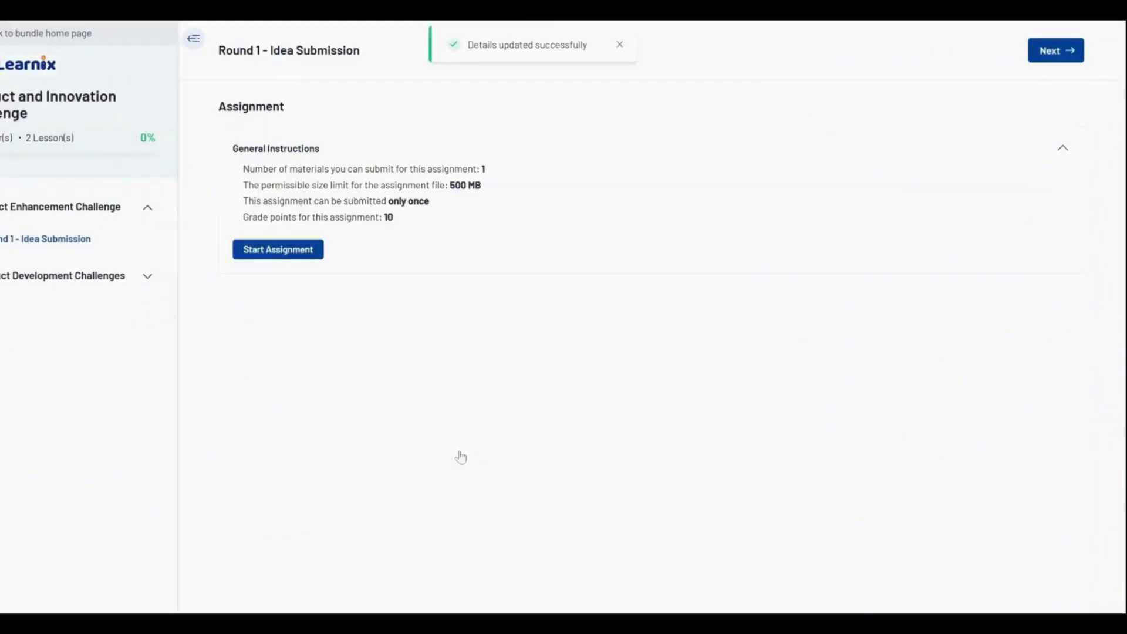
pyautogui.click(303, 251)
pyautogui.click(646, 238)
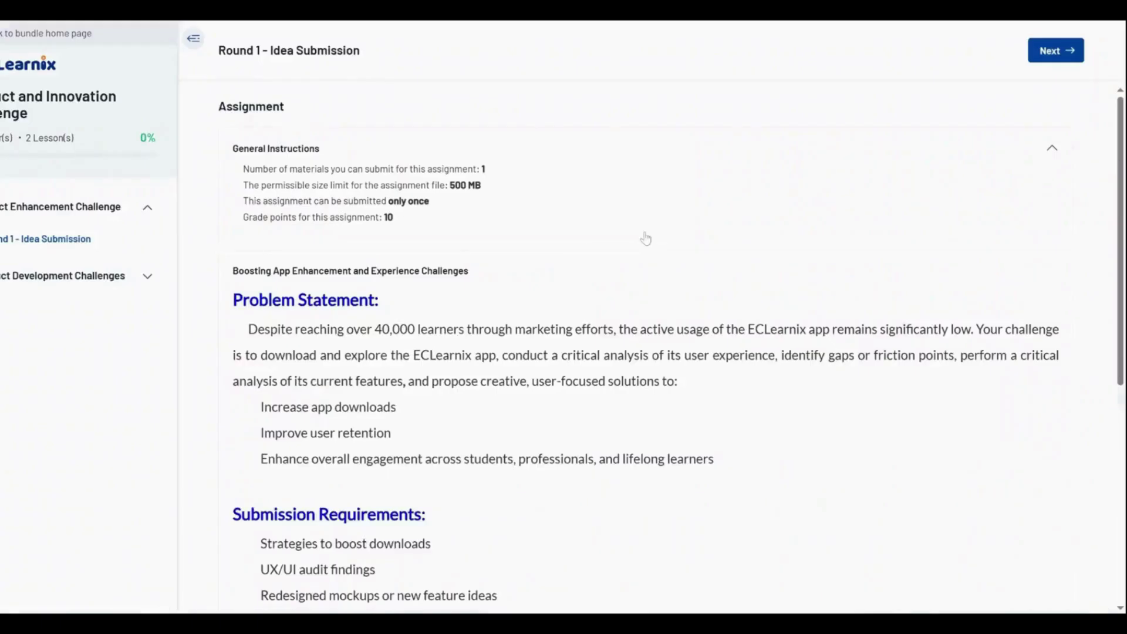
pyautogui.scroll(-1, 544, 314)
pyautogui.scroll(-2, 544, 315)
pyautogui.scroll(-2, 543, 316)
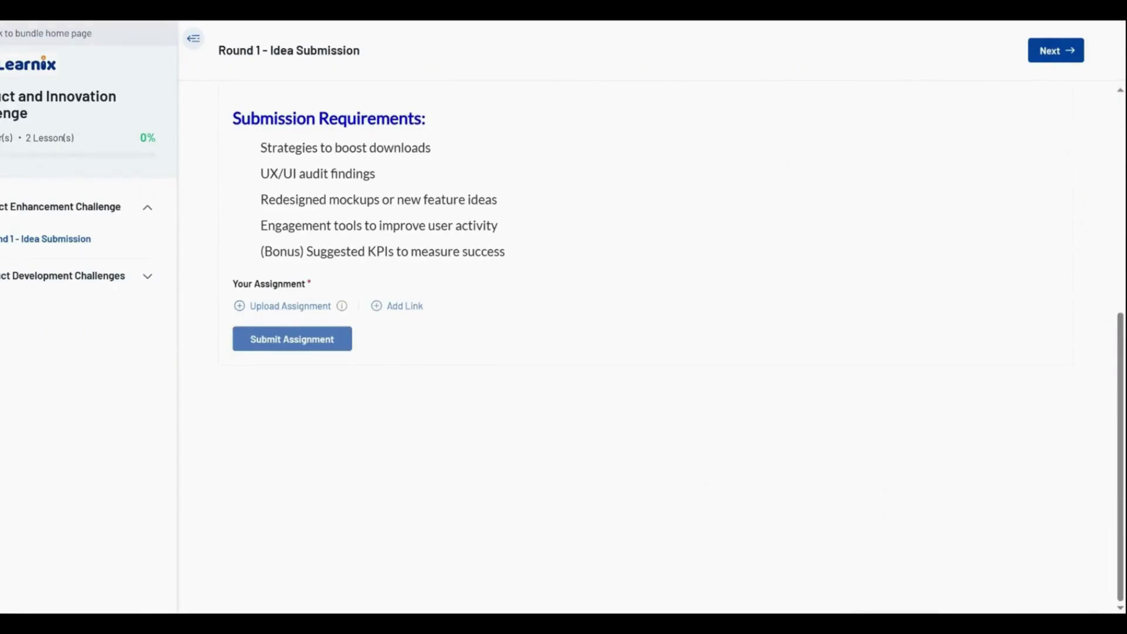
pyautogui.click(306, 581)
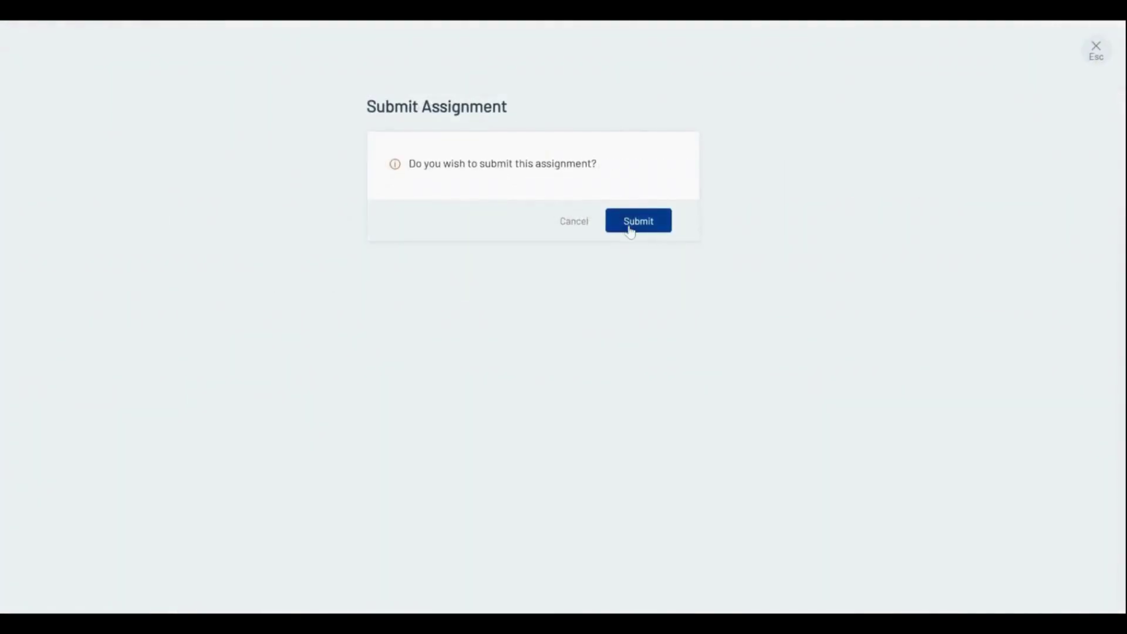
pyautogui.click(628, 226)
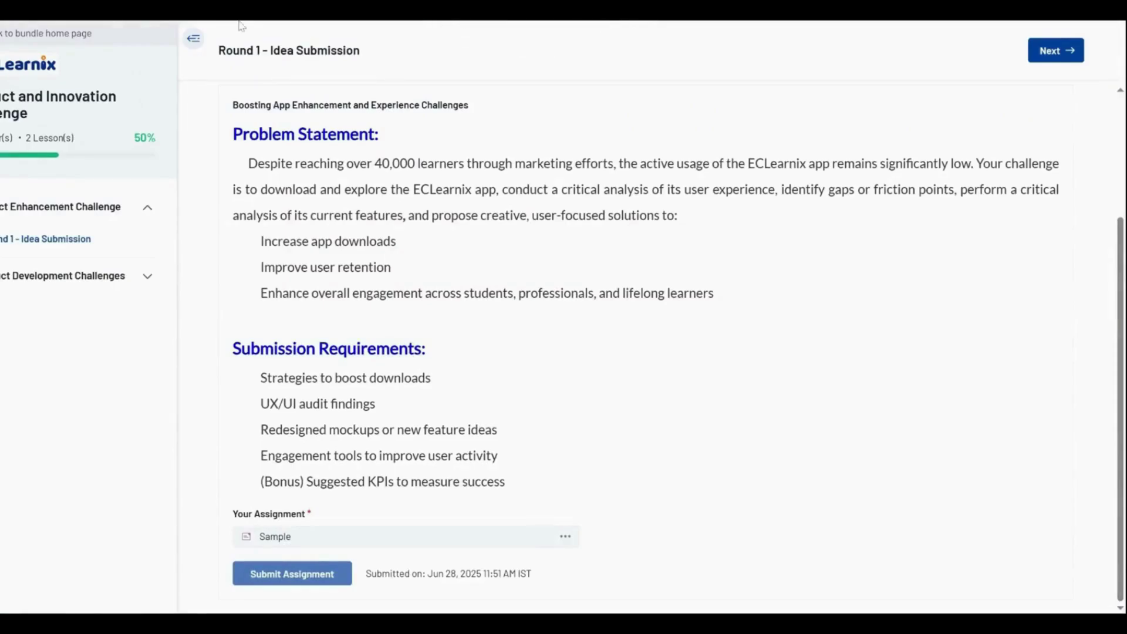